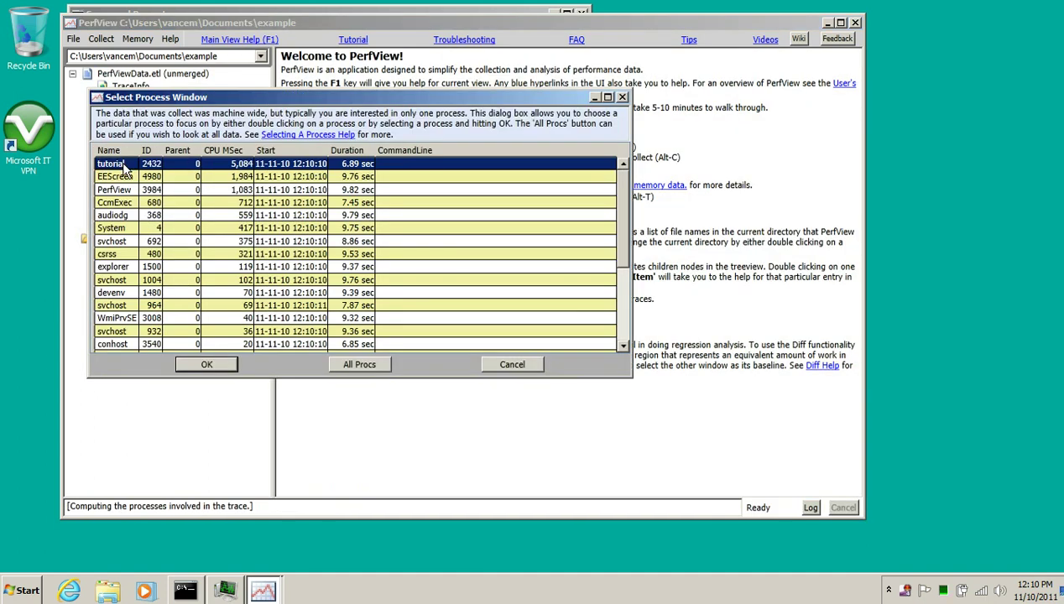
# Open the CPU stacks of the tutorial process and examine its total metric and metric-per-millisecond figures.
pyautogui.doubleClick(126, 168)
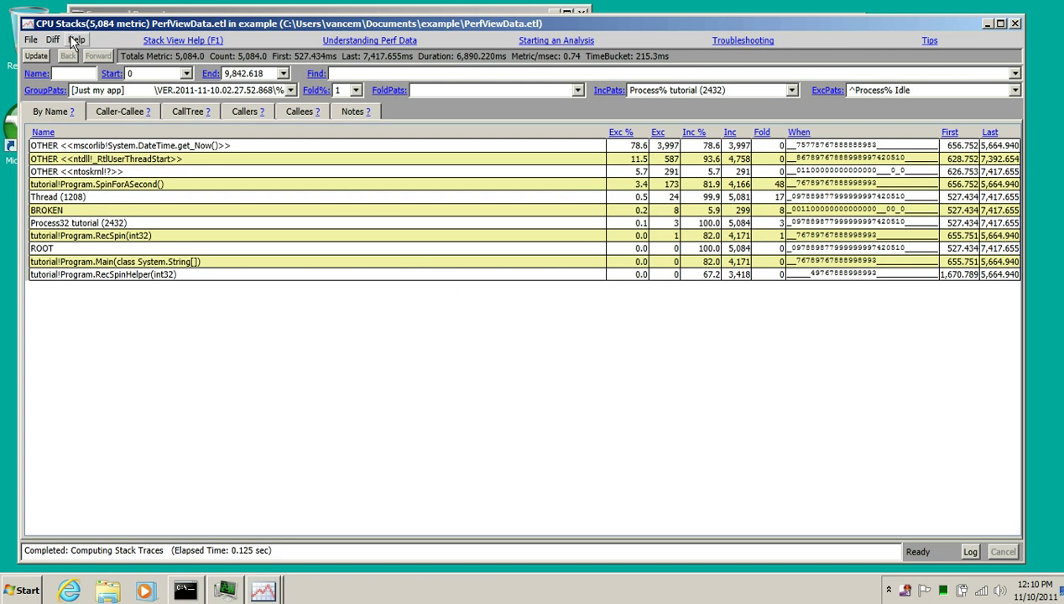
pyautogui.moveTo(174, 55); pyautogui.dragTo(296, 51)
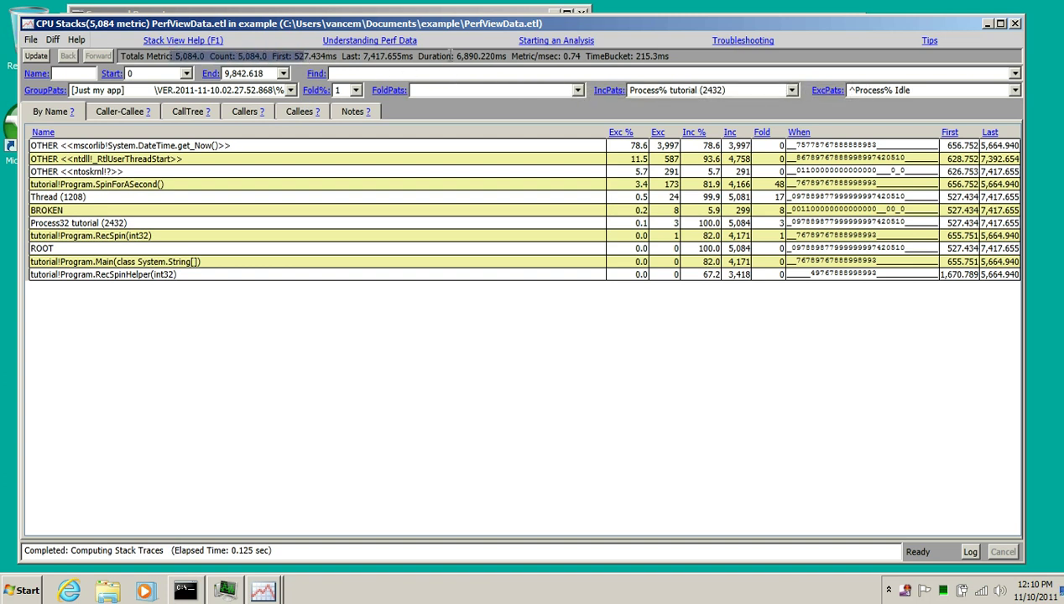
pyautogui.moveTo(581, 55); pyautogui.dragTo(529, 55)
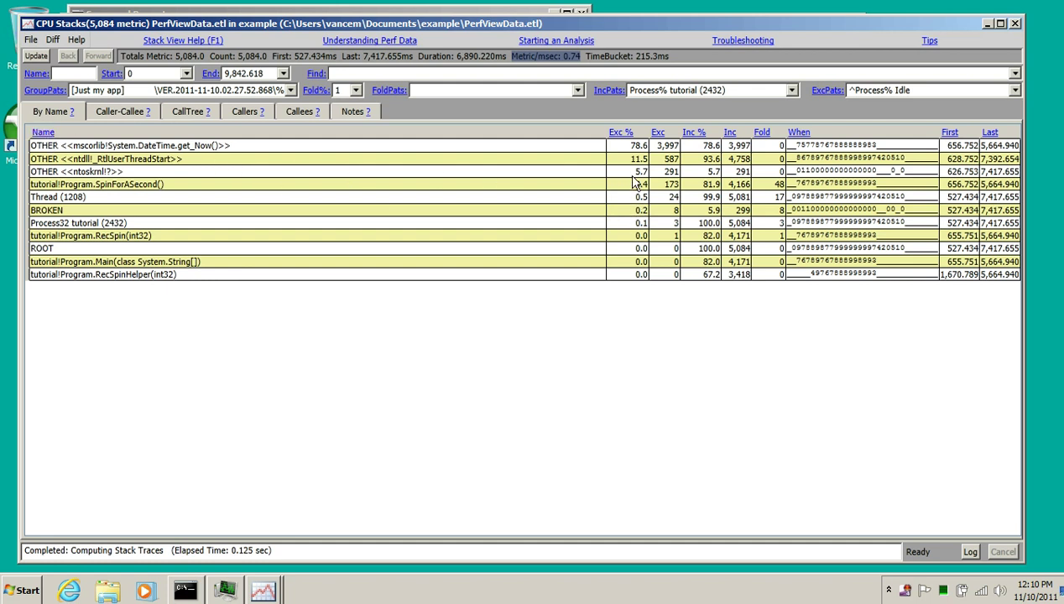
# Examine the exclusive percentages and exclusive costs of the most expensive entries in the by-name list.
pyautogui.moveTo(636, 147); pyautogui.dragTo(641, 167)
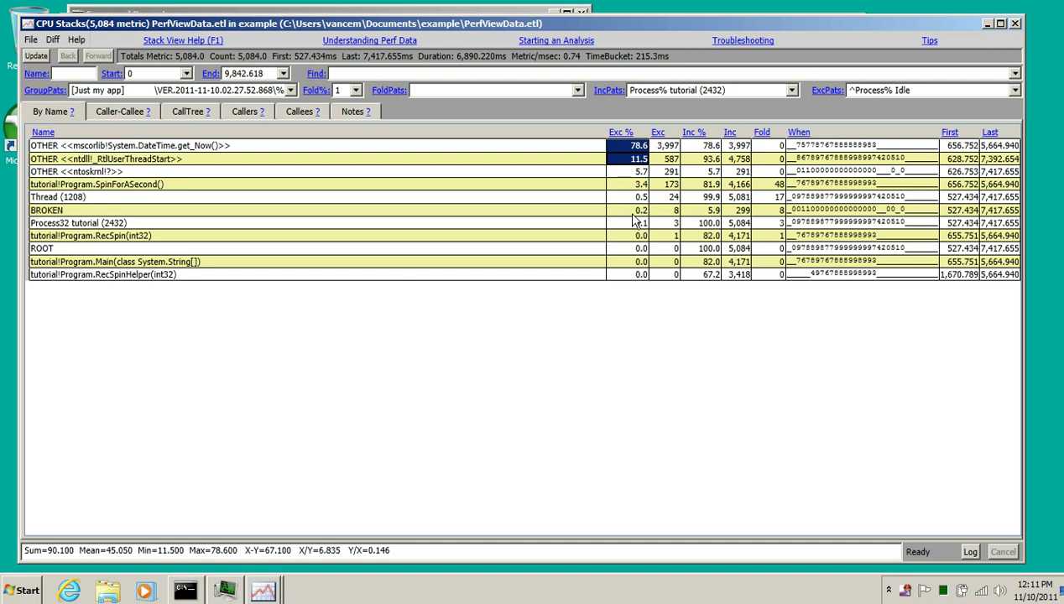
pyautogui.click(599, 211)
pyautogui.click(639, 147)
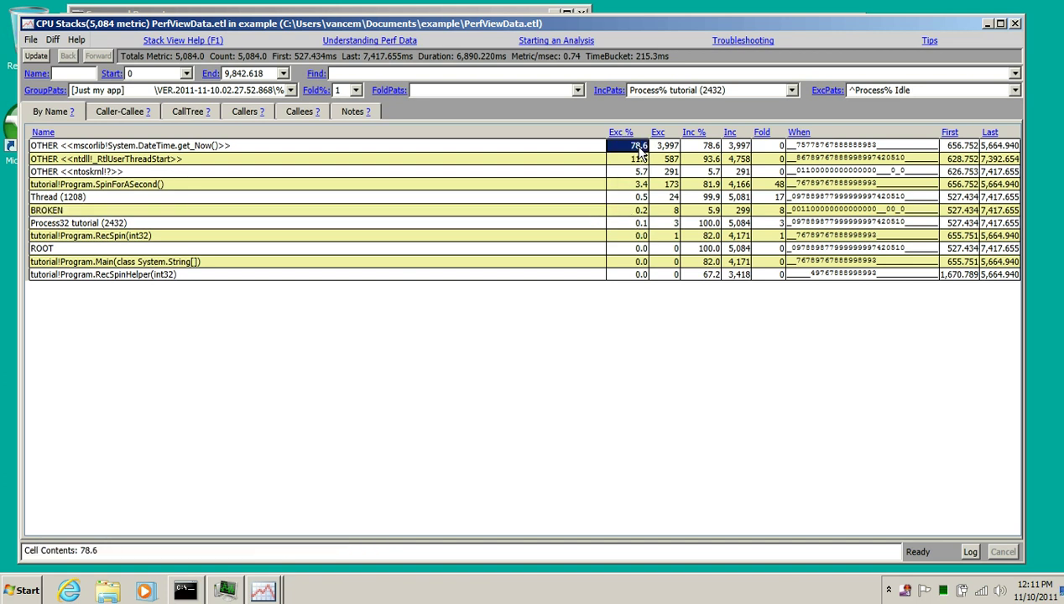
pyautogui.moveTo(243, 148); pyautogui.dragTo(638, 148)
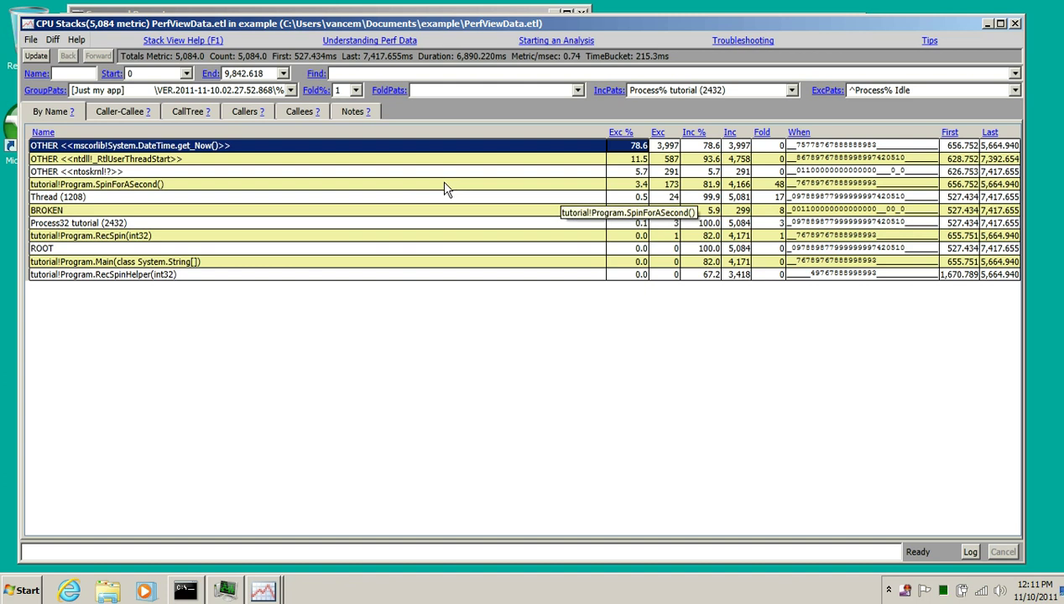
pyautogui.moveTo(134, 158); pyautogui.dragTo(364, 184)
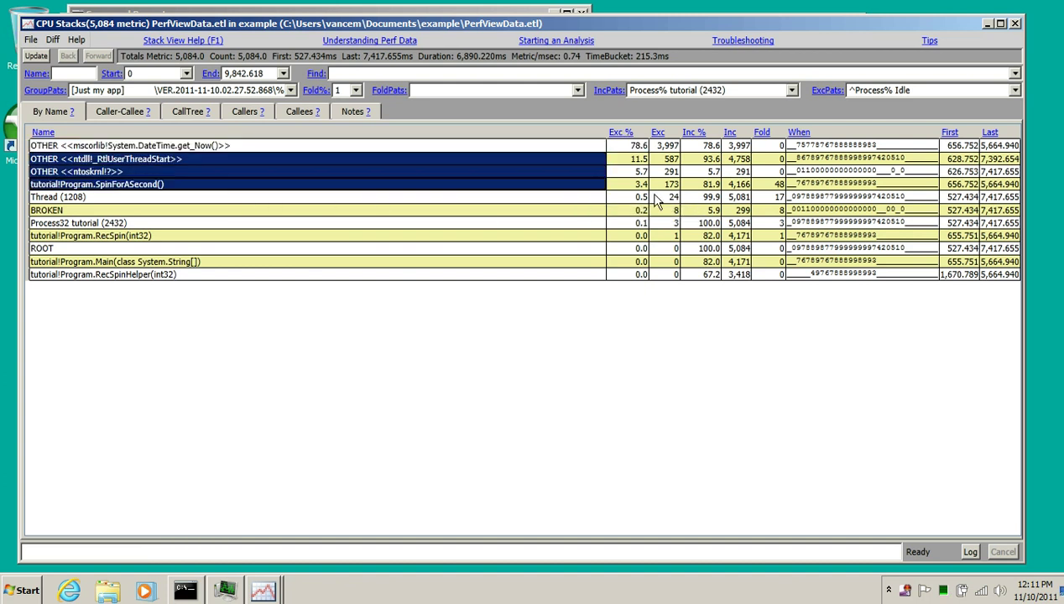
pyautogui.moveTo(672, 160); pyautogui.dragTo(676, 222)
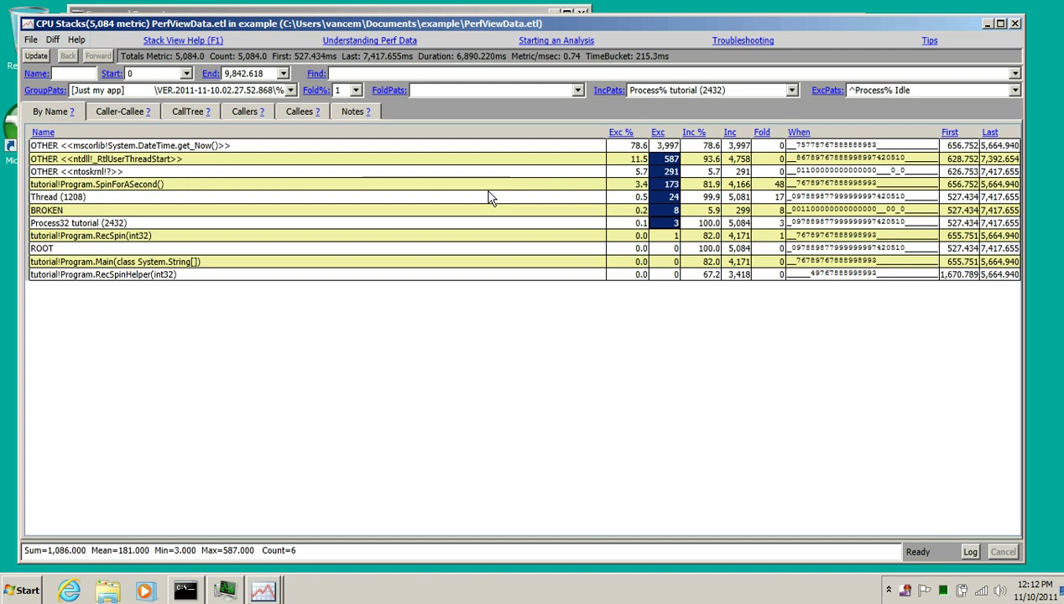
pyautogui.click(577, 210)
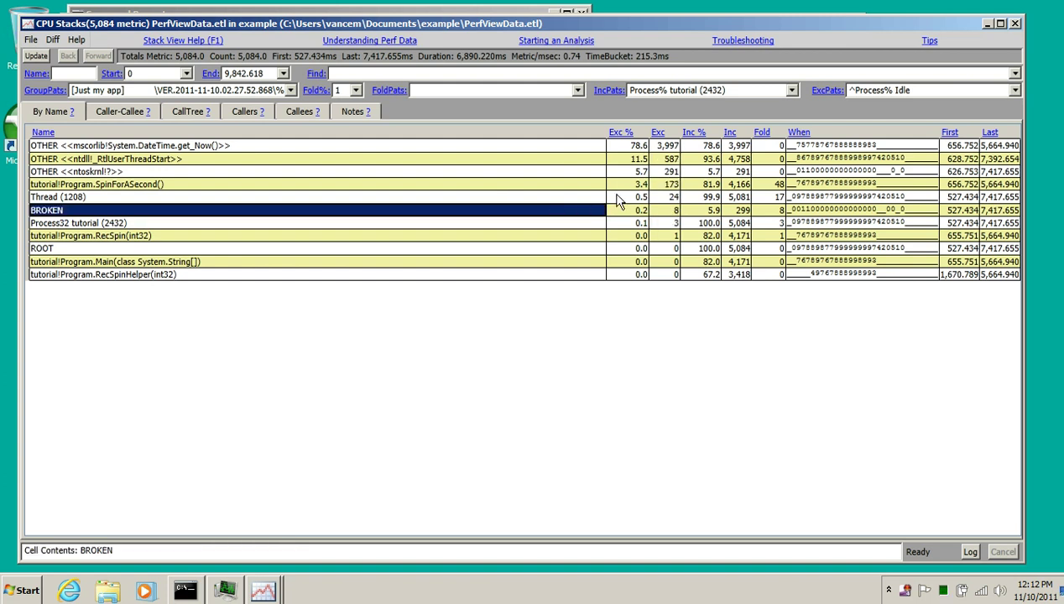
# Drill into the exclusive samples of OTHER <<mscorlib!System.DateTime.get_Now()>> and place the resulting stack window over the original.
pyautogui.click(670, 148)
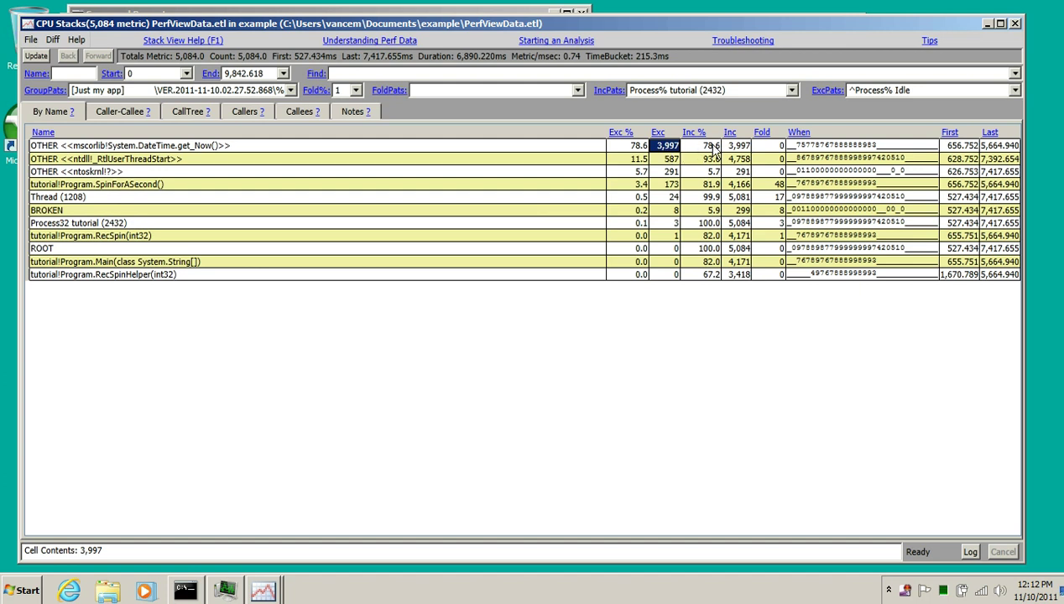
pyautogui.click(742, 147)
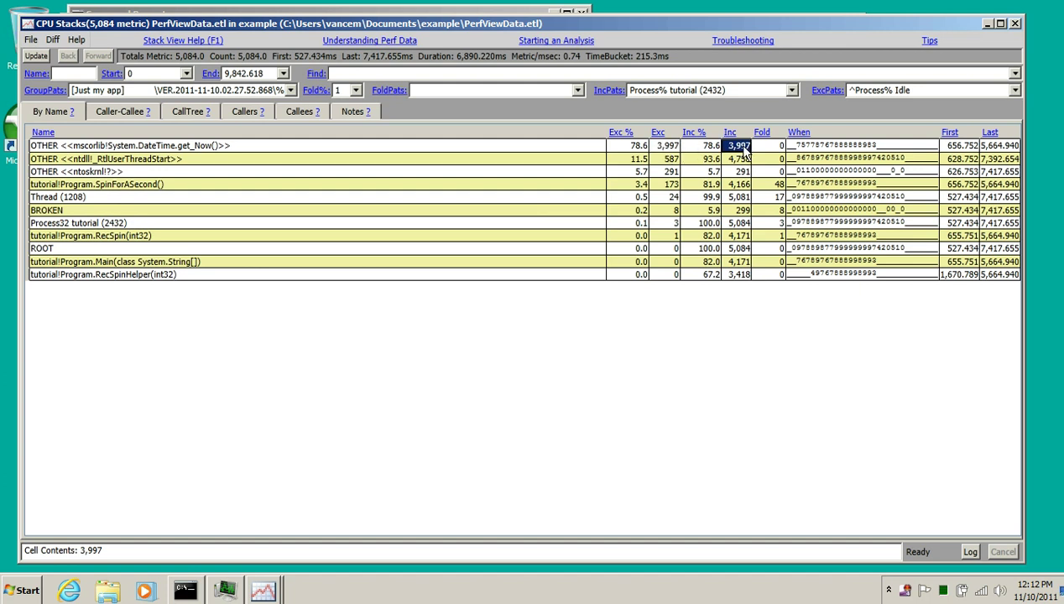
pyautogui.click(667, 151)
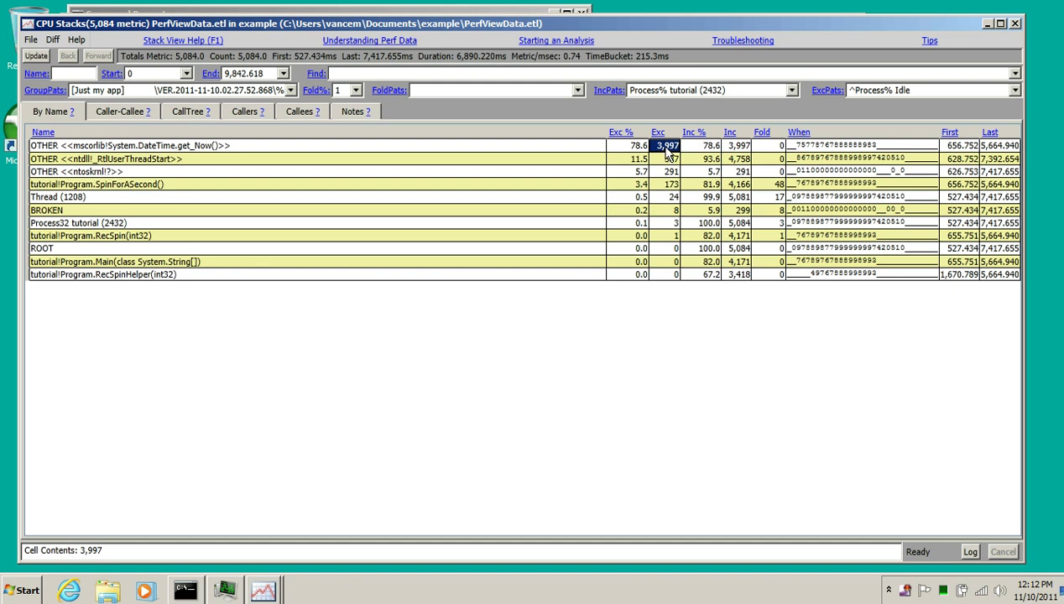
pyautogui.rightClick(668, 151)
pyautogui.click(696, 151)
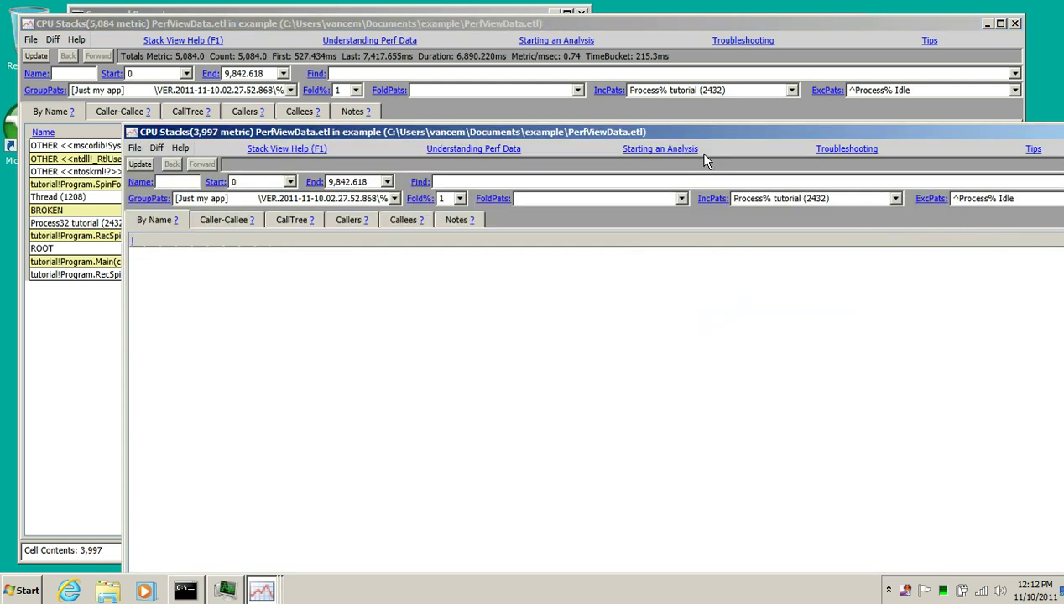
pyautogui.moveTo(684, 134); pyautogui.dragTo(600, 178)
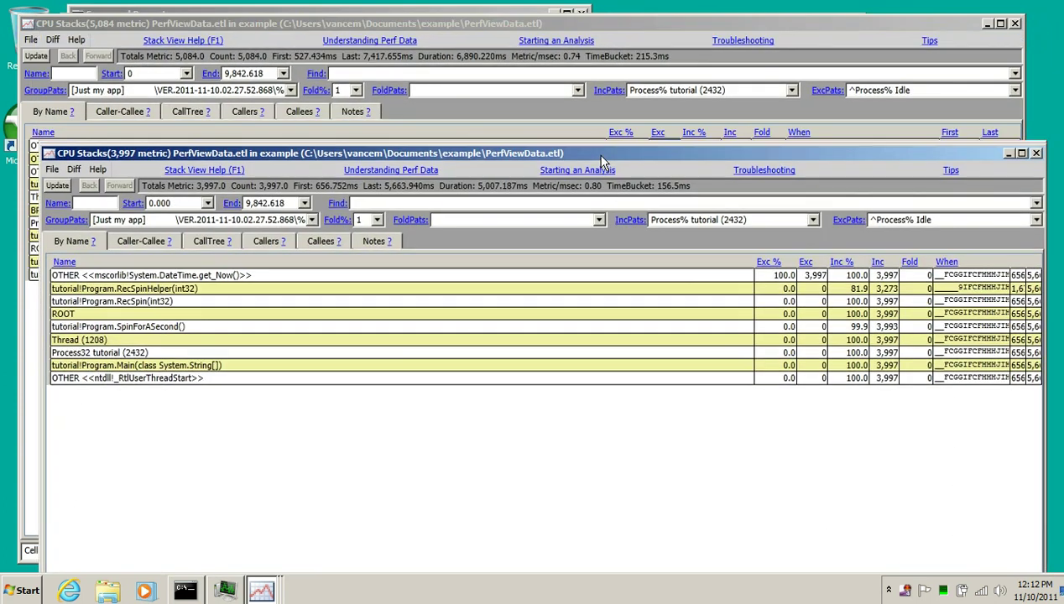
pyautogui.doubleClick(201, 206)
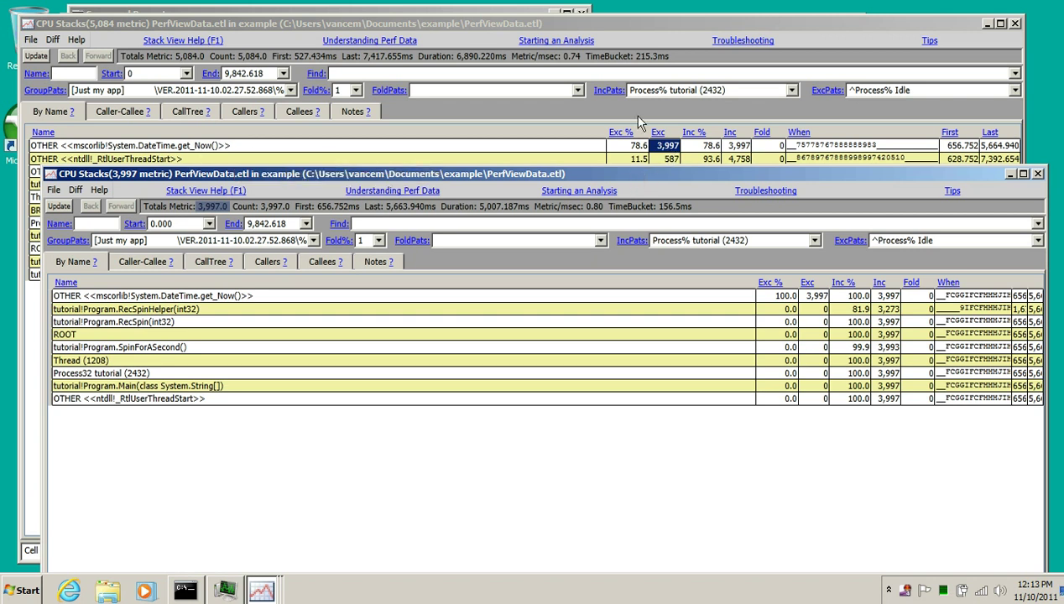
pyautogui.moveTo(638, 171); pyautogui.dragTo(618, 18)
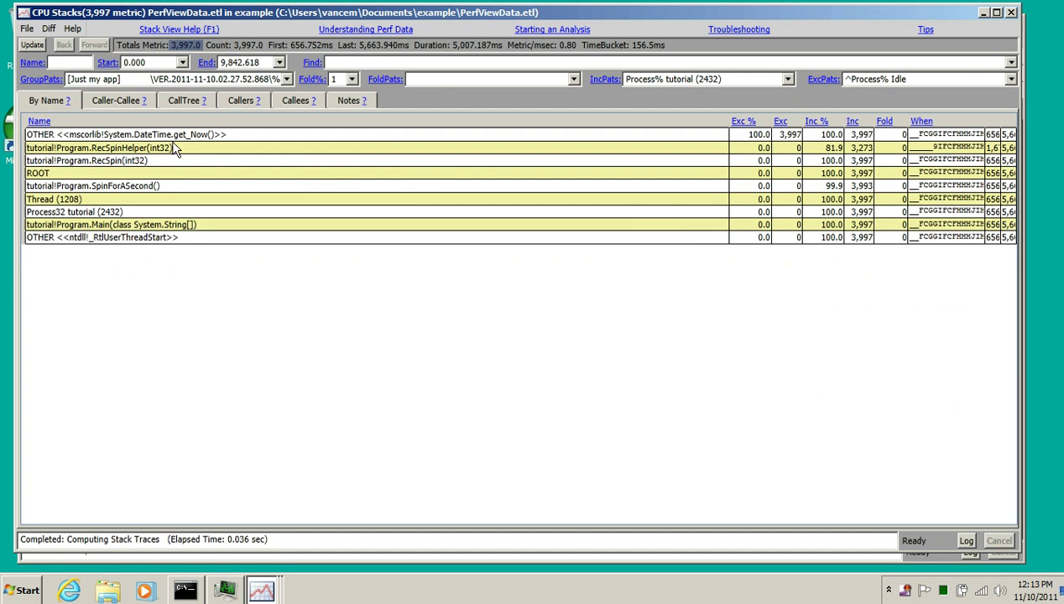
# Ungroup the mscorlib module through the OTHER <<mscorlib!System.DateTime.get_Now()>> entry.
pyautogui.click(197, 134)
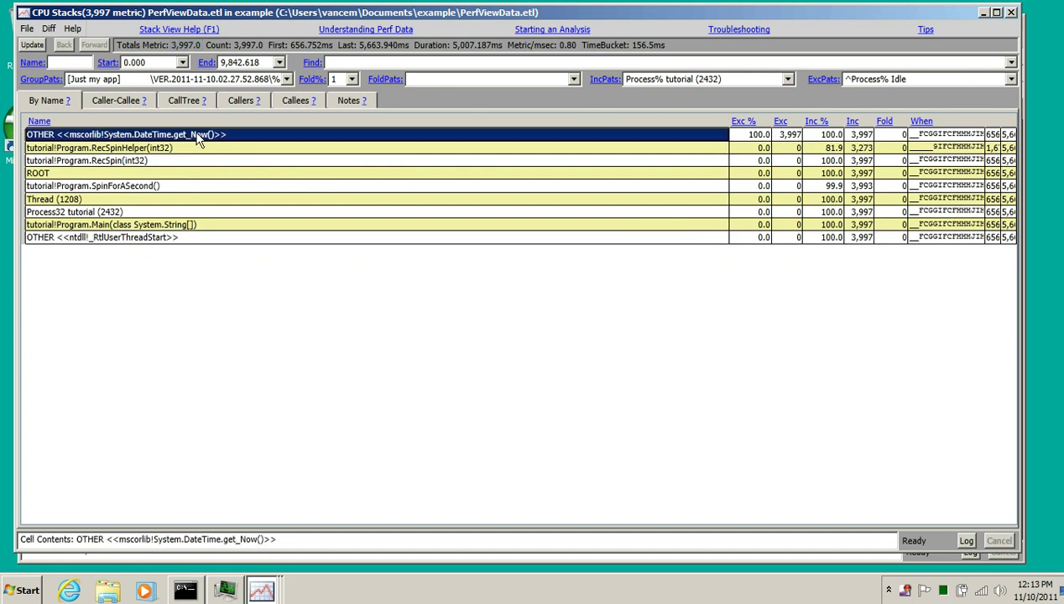
pyautogui.rightClick(197, 134)
pyautogui.moveTo(300, 182)
pyautogui.click(415, 223)
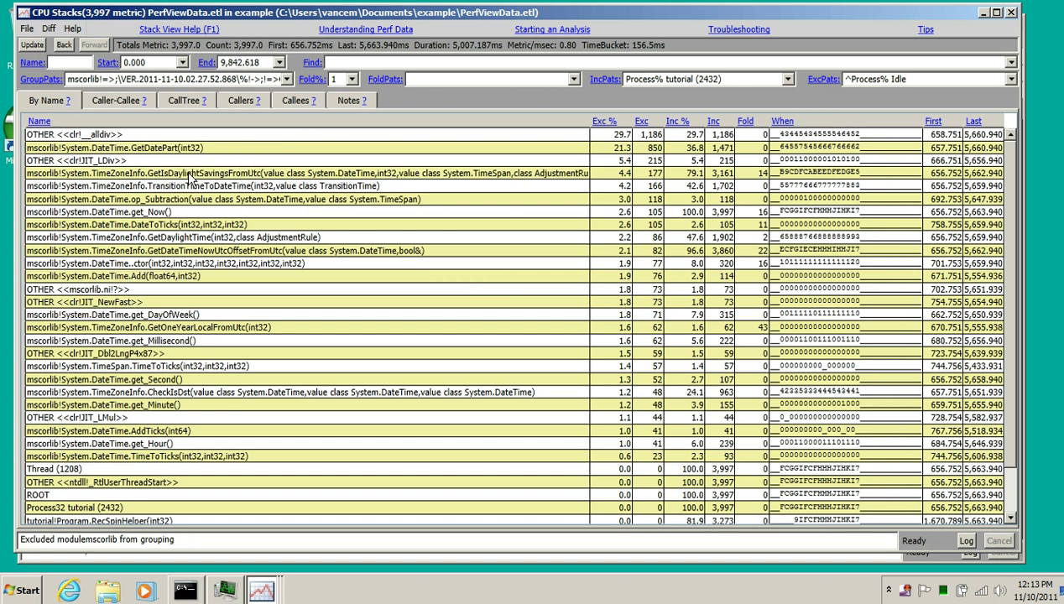
# Compare the ungrouped drill-down window with the get_Now() entry in the original stack window, then bring the drill-down back in front.
pyautogui.moveTo(447, 14); pyautogui.dragTo(420, 353)
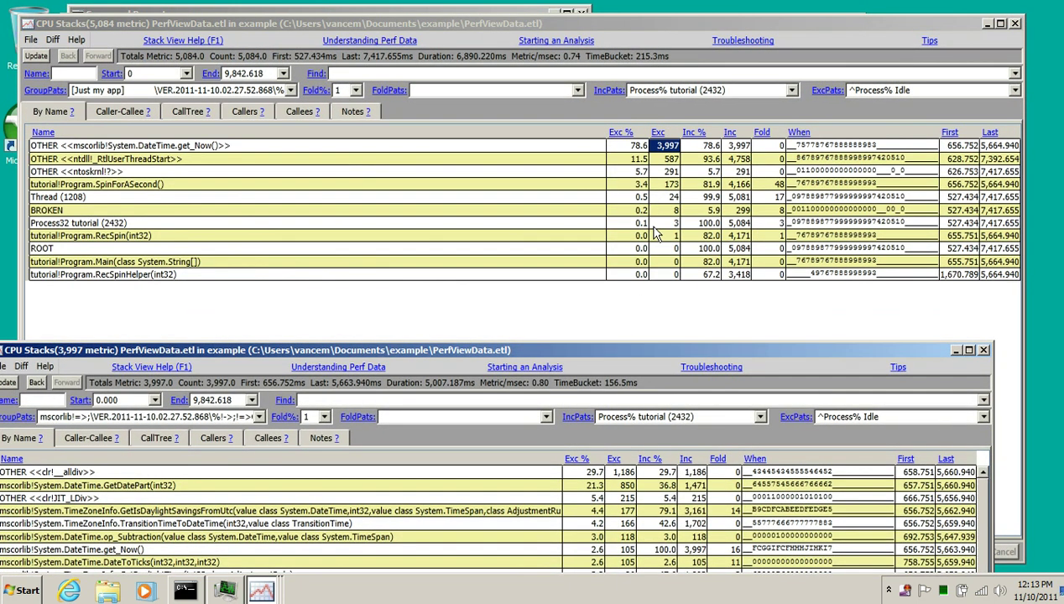
pyautogui.click(195, 147)
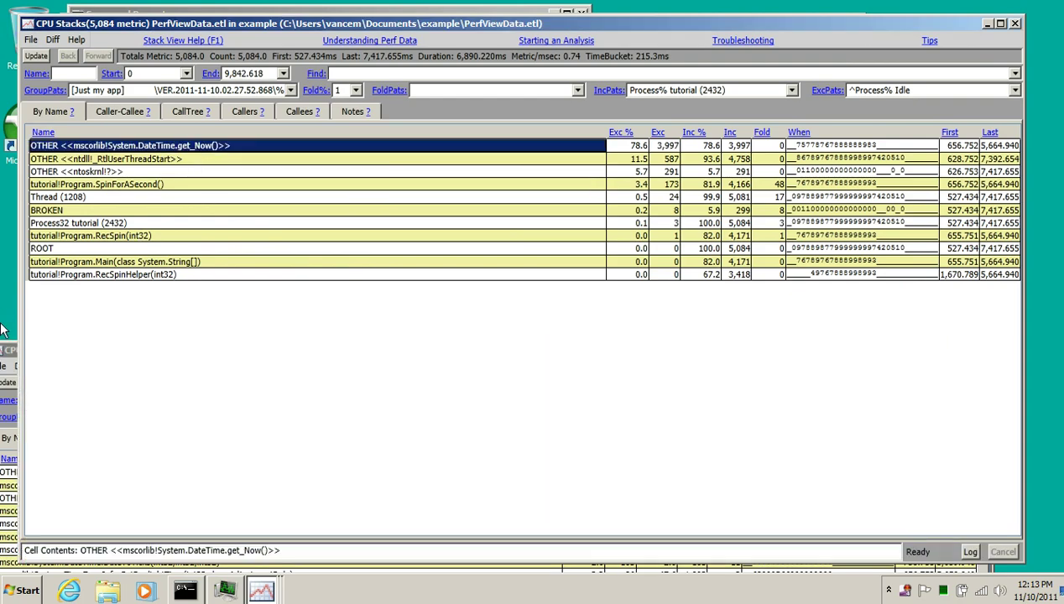
pyautogui.click(9, 351)
pyautogui.moveTo(123, 353); pyautogui.dragTo(171, 26)
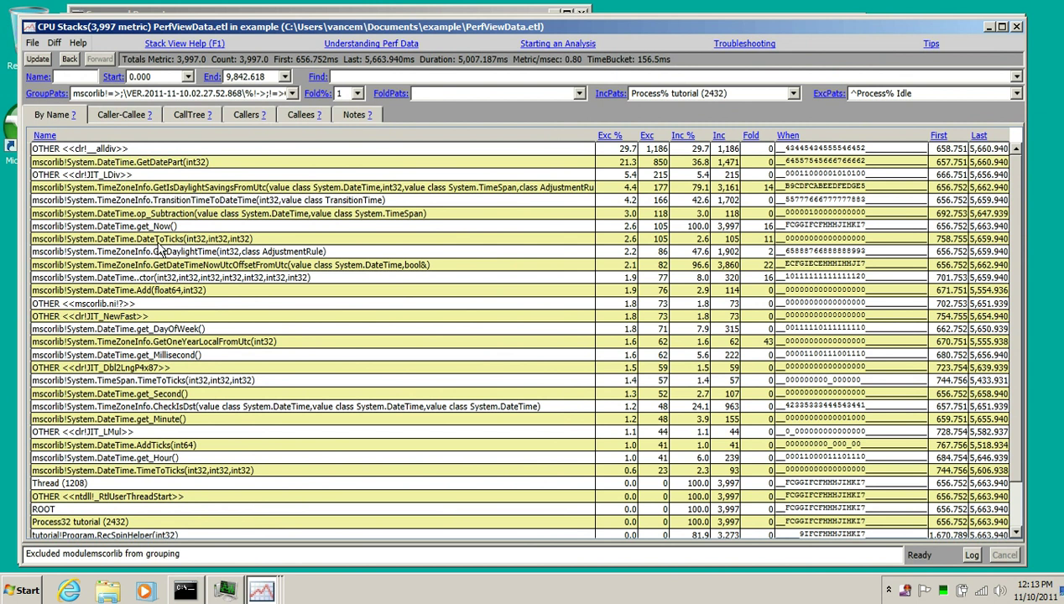
# Examine the exclusive percentages of the ungrouped methods, comparing OTHER <<clr!__alldiv>> and mscorlib!System.DateTime.GetDatePart(int32) with the rest.
pyautogui.click(115, 166)
pyautogui.click(111, 150)
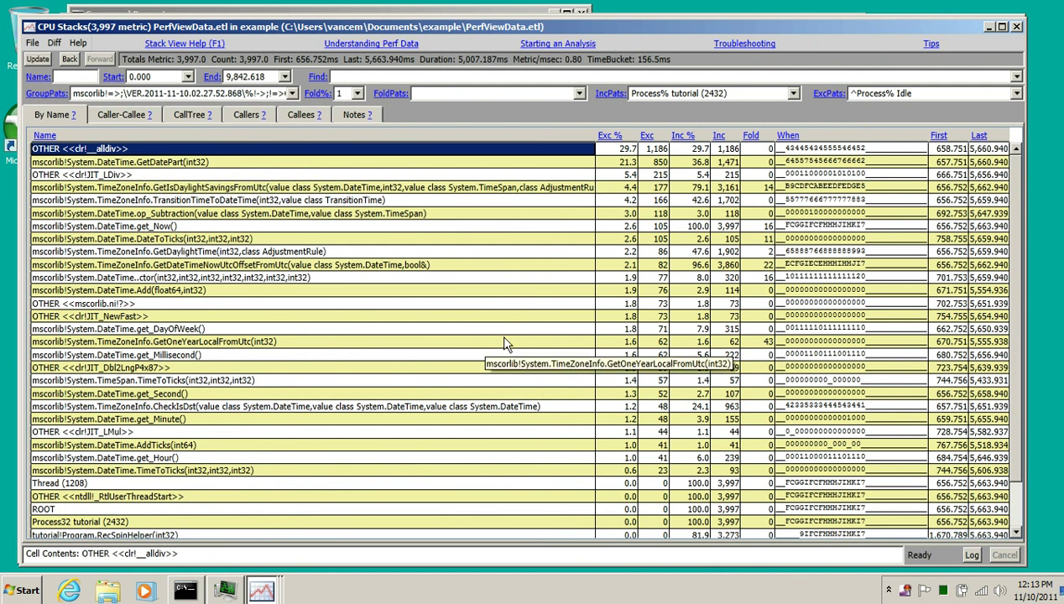
pyautogui.moveTo(625, 161); pyautogui.dragTo(631, 468)
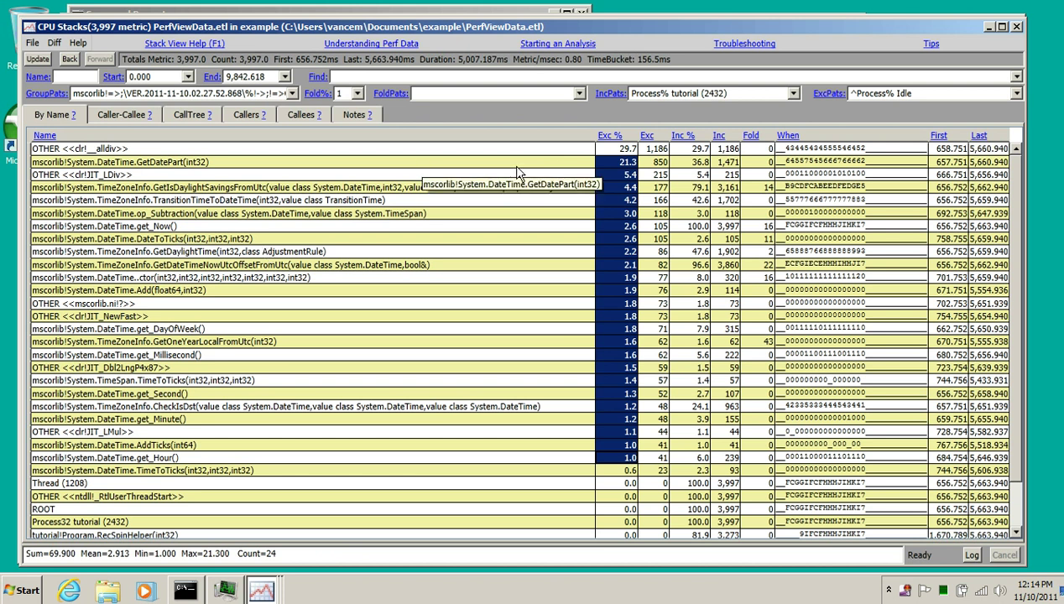
pyautogui.click(301, 186)
pyautogui.click(223, 164)
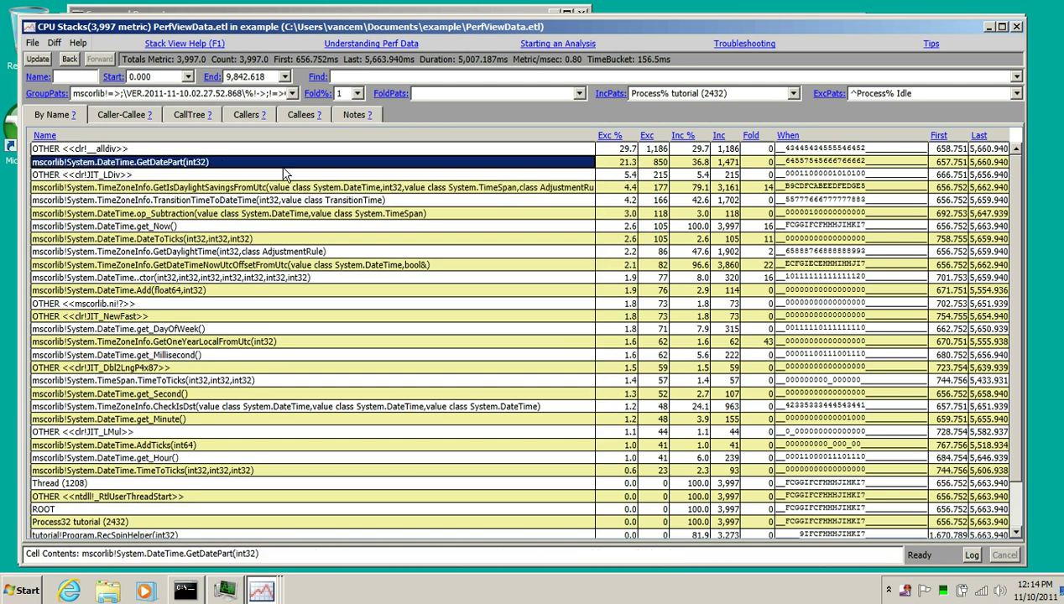
pyautogui.keyDown('shift'); pyautogui.click(340, 150); pyautogui.keyUp('shift')
pyautogui.moveTo(625, 159); pyautogui.dragTo(537, 156)
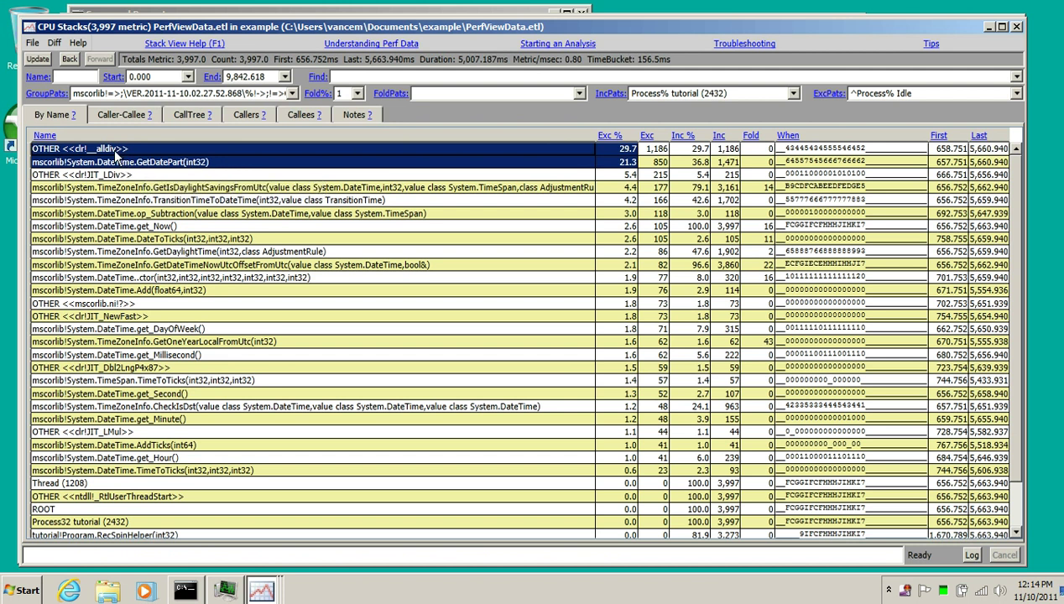
pyautogui.click(149, 163)
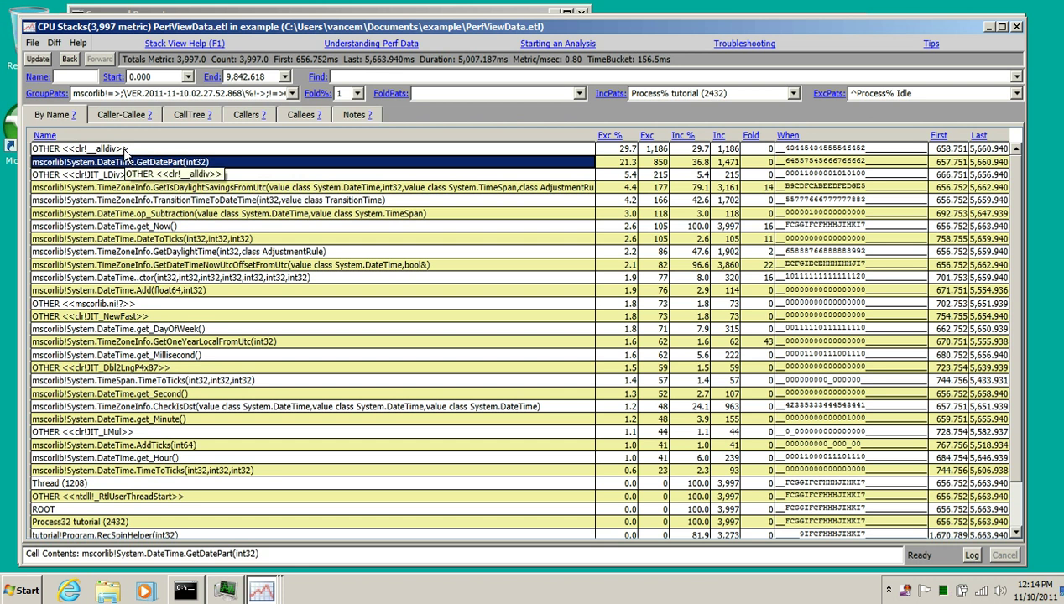
# Show the methods that call OTHER <<clr!__alldiv>> and examine the inclusive cost of each caller.
pyautogui.doubleClick(124, 150)
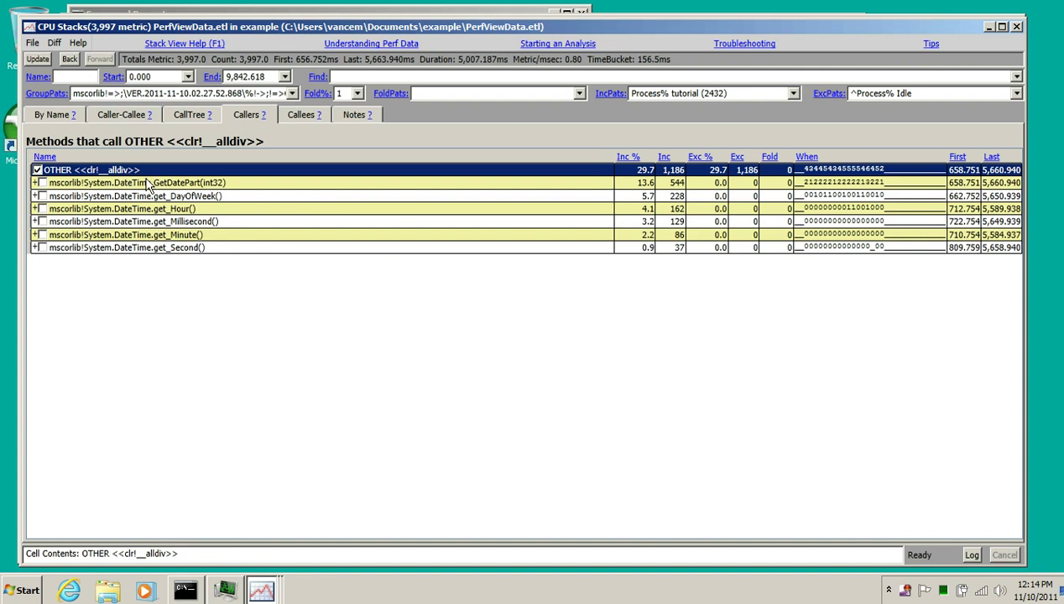
pyautogui.click(52, 115)
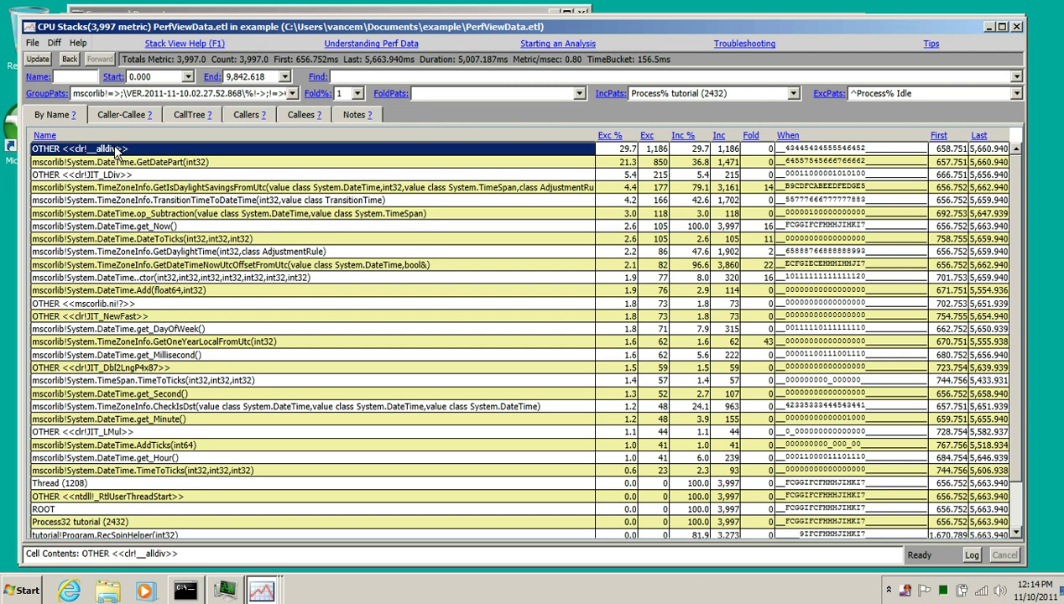
pyautogui.doubleClick(118, 149)
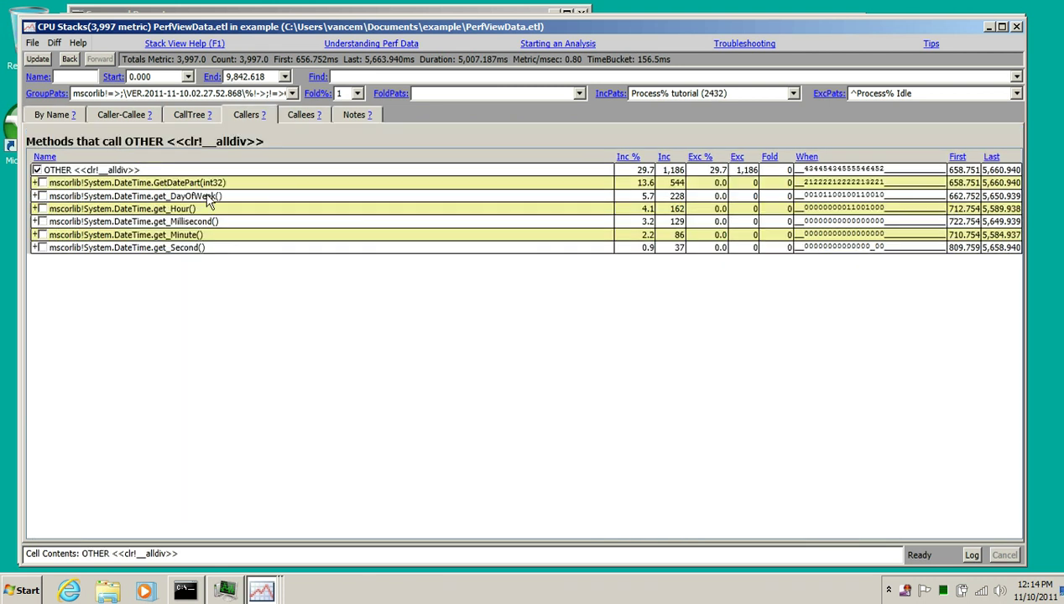
pyautogui.moveTo(667, 249); pyautogui.dragTo(500, 188)
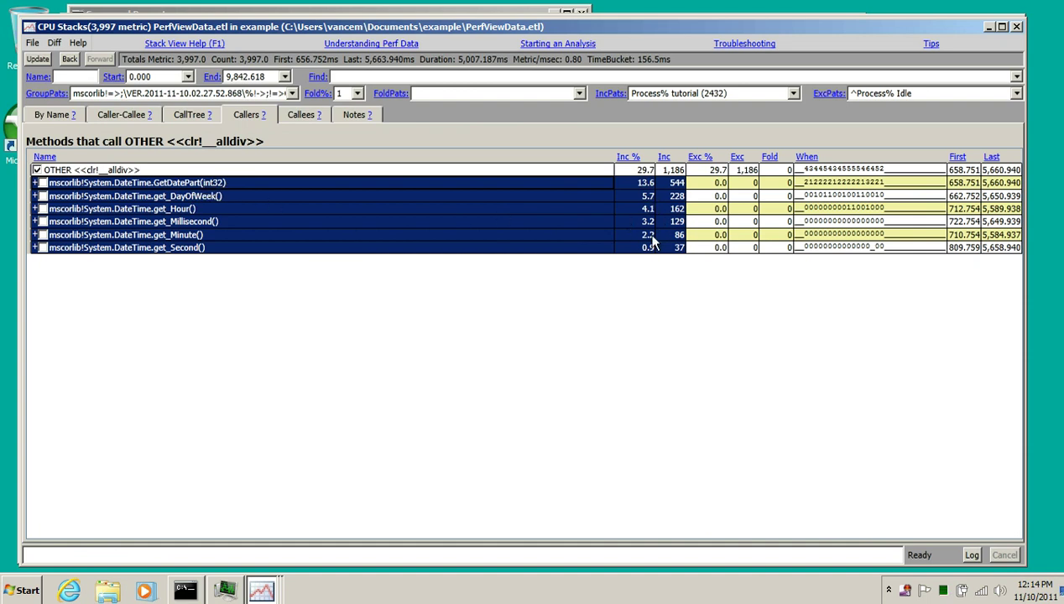
# Show the methods that call mscorlib!System.DateTime.GetDatePart(int32) and examine its two costliest callers.
pyautogui.click(54, 116)
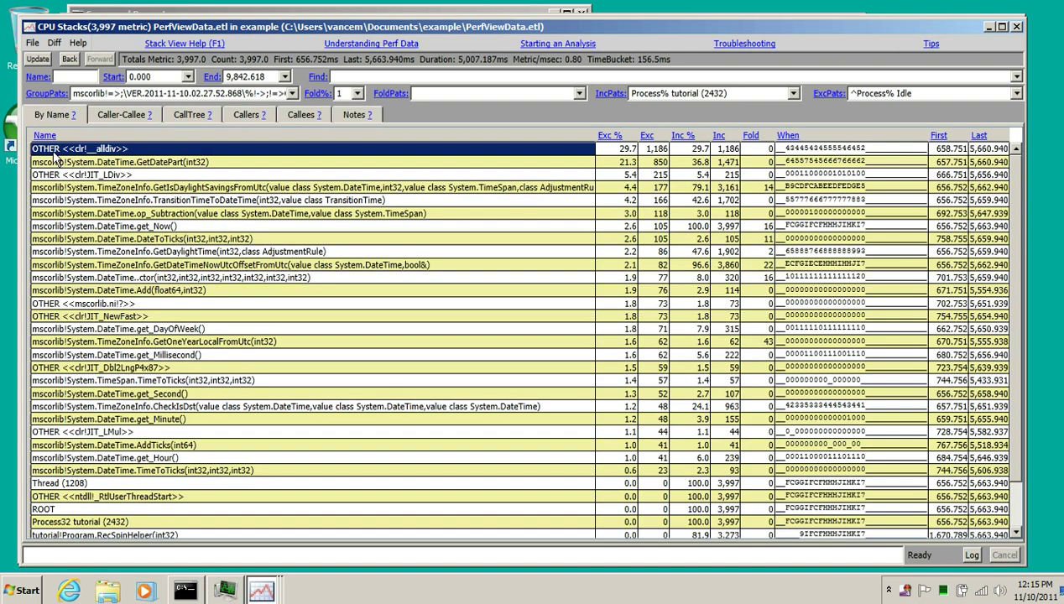
pyautogui.doubleClick(186, 161)
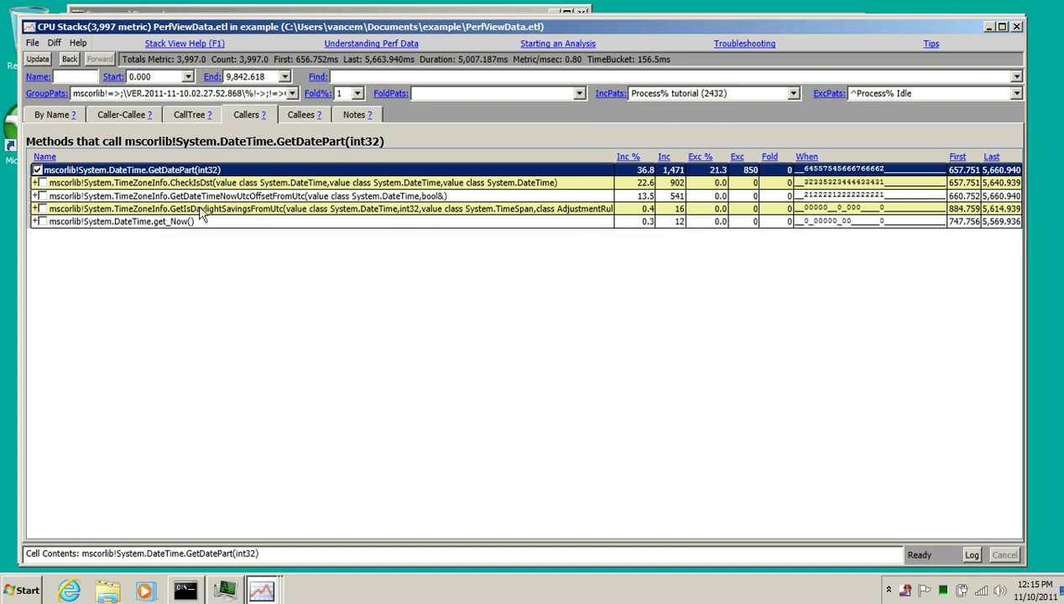
pyautogui.moveTo(654, 197); pyautogui.dragTo(481, 189)
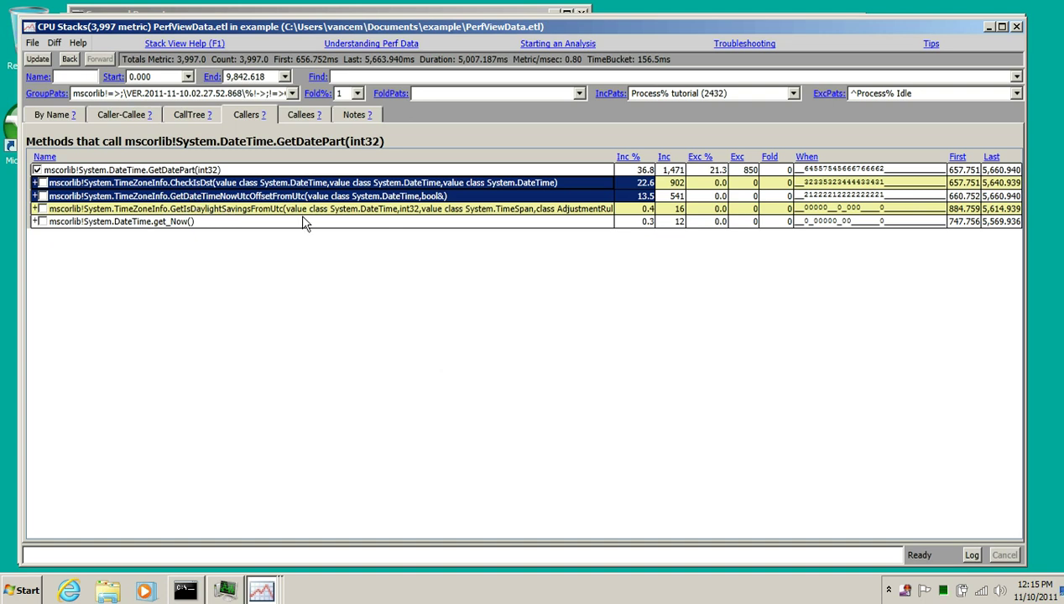
# Close the drill-down stack window and return to the full CPU stacks of the tutorial process.
pyautogui.moveTo(521, 25); pyautogui.dragTo(508, 211)
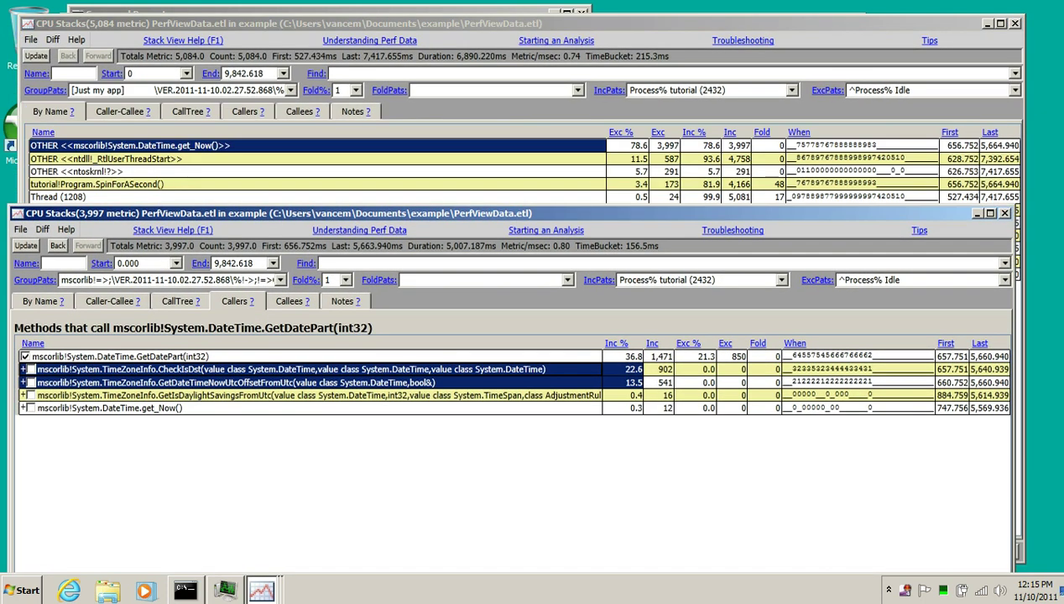
pyautogui.click(1004, 213)
pyautogui.moveTo(768, 29)
pyautogui.mouseDown()
pyautogui.moveTo(829, 271)
pyautogui.moveTo(787, 37)
pyautogui.mouseUp()
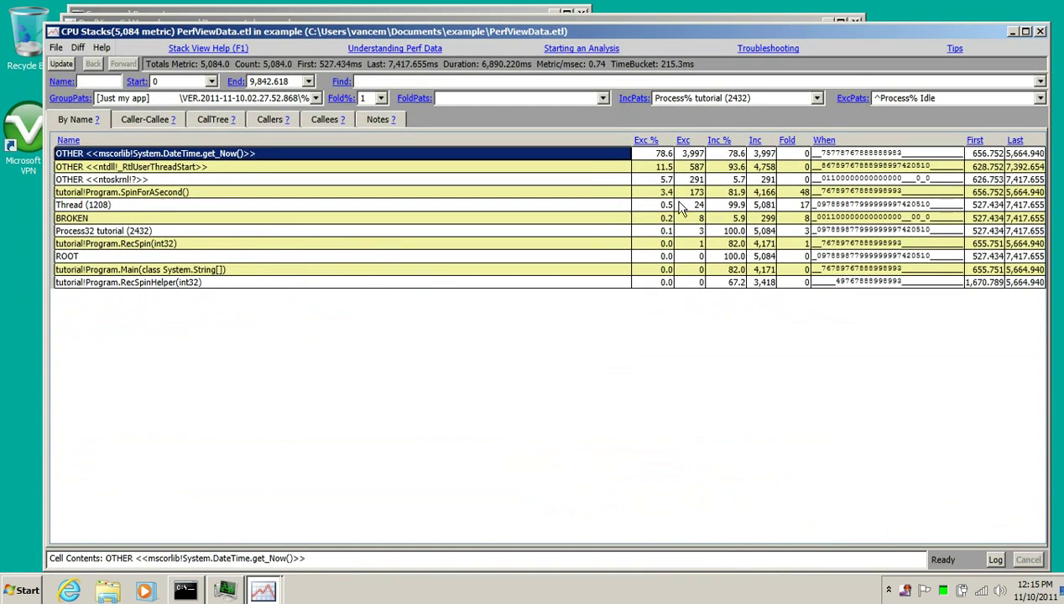
# Examine the exclusive cost of OTHER <<mscorlib!System.DateTime.get_Now()>> and check the Drill Into command offered for it.
pyautogui.moveTo(662, 166); pyautogui.dragTo(659, 153)
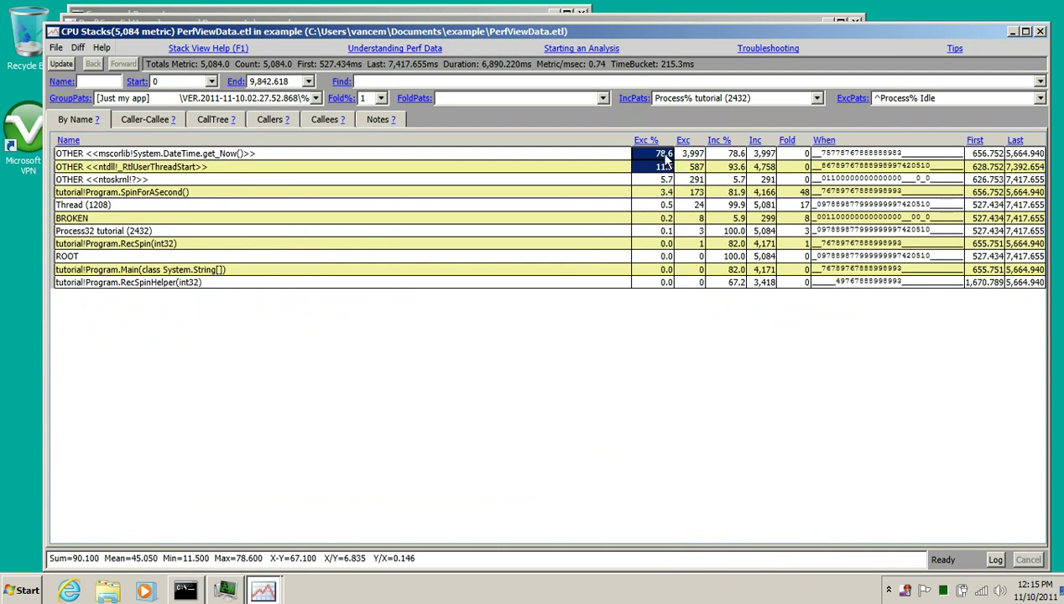
pyautogui.click(442, 156)
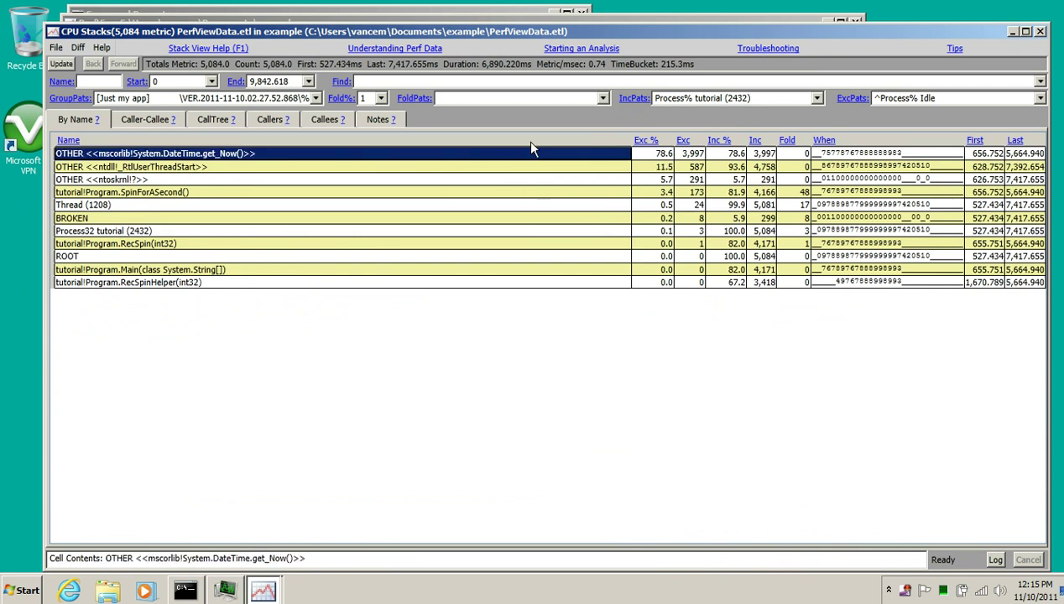
pyautogui.click(692, 153)
pyautogui.rightClick(691, 154)
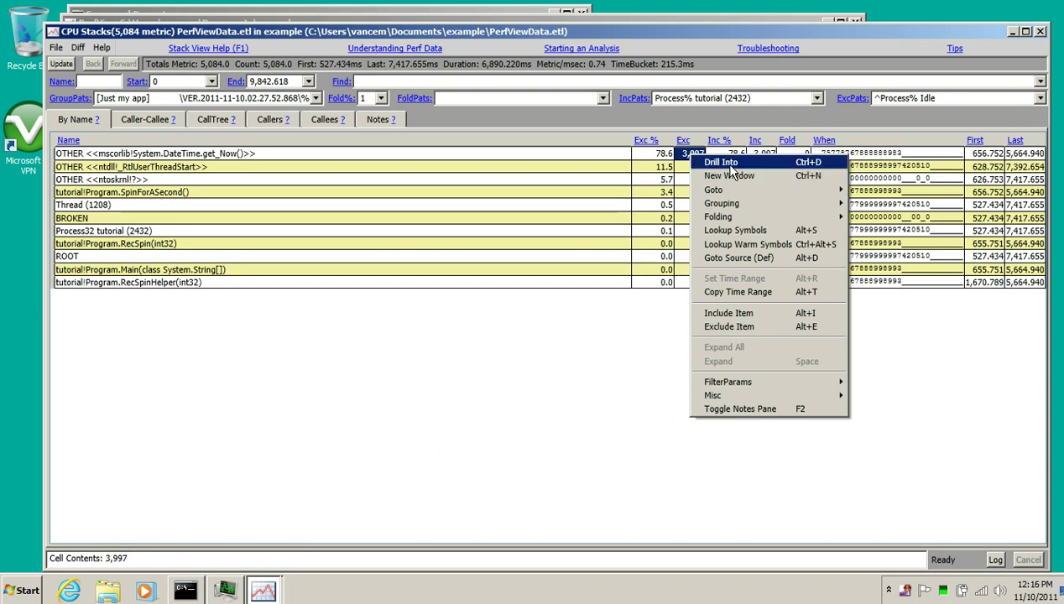
pyautogui.click(619, 402)
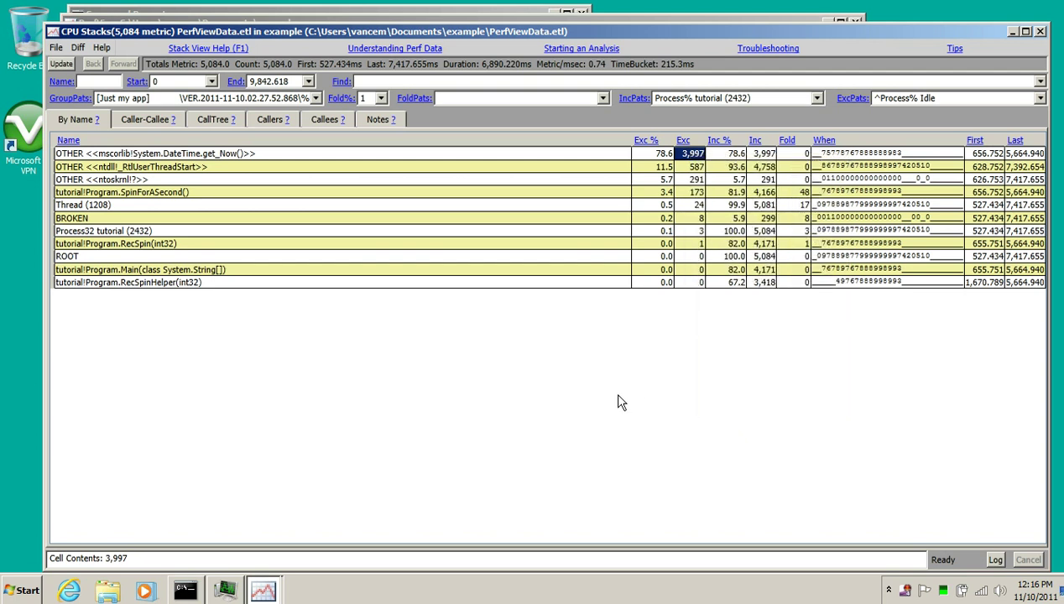